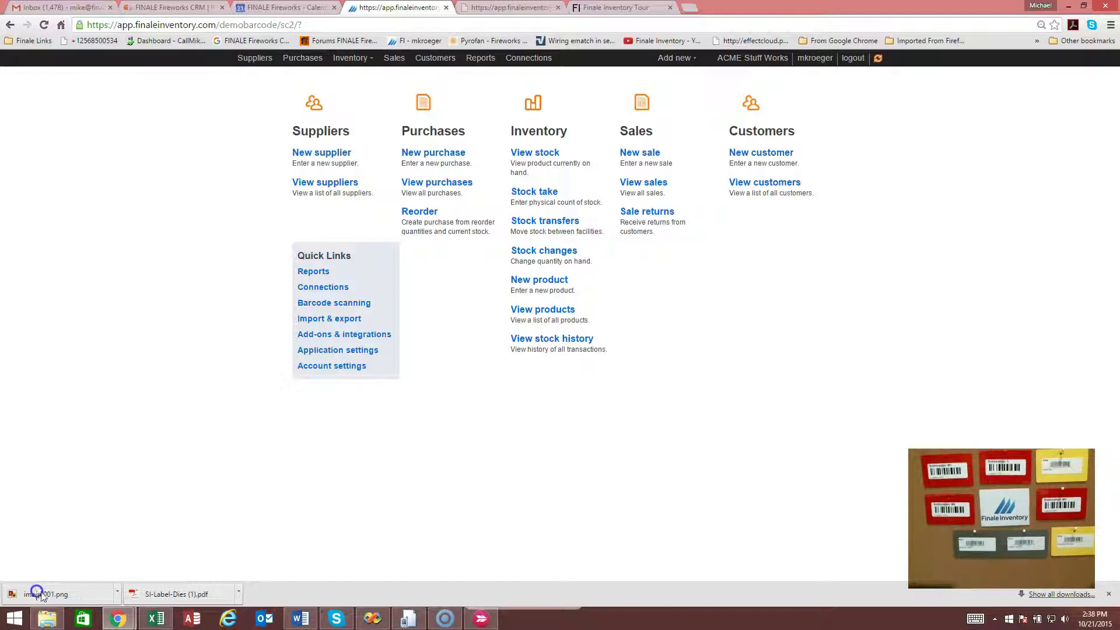
left_click(533, 312)
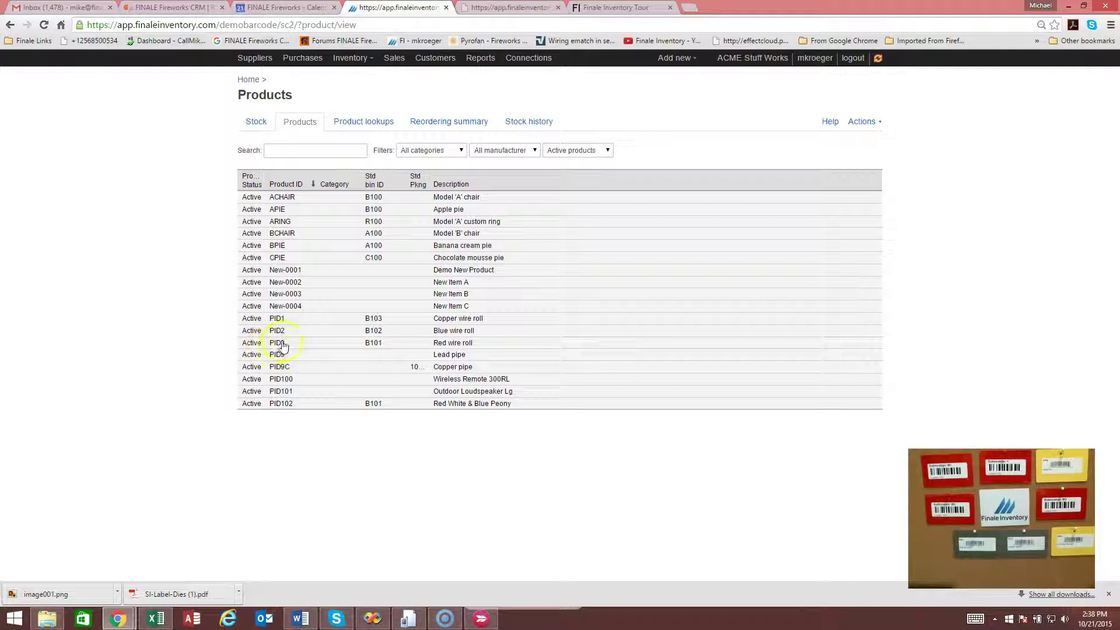
Generate the 'Labels 5160 Product ID(128) for UPC Learning' report from the reports overview.
left_click(477, 58)
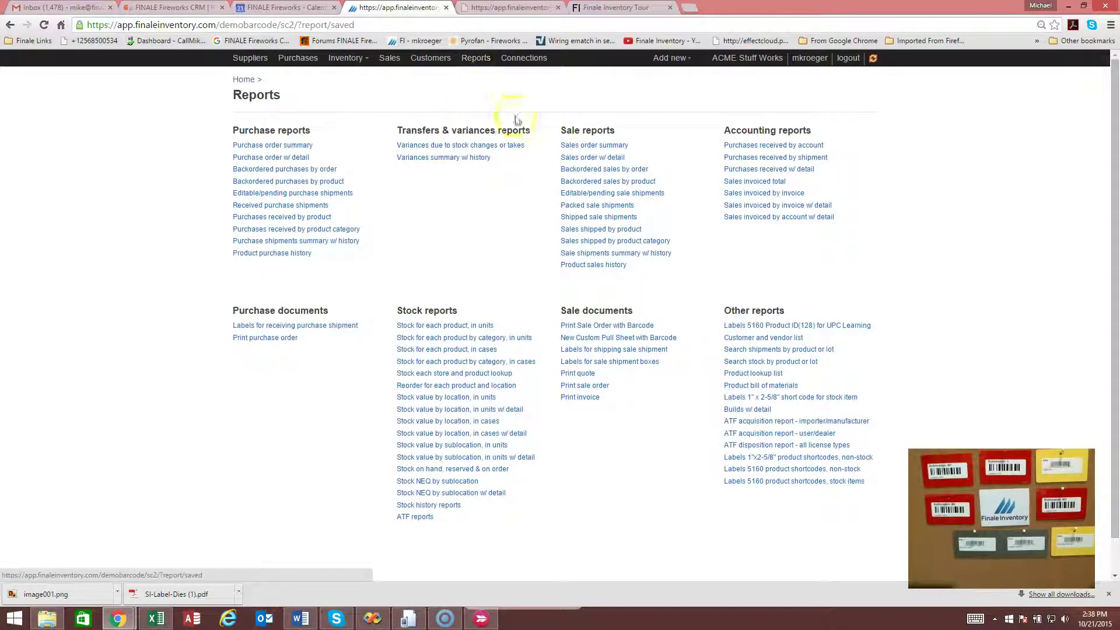
left_click(834, 332)
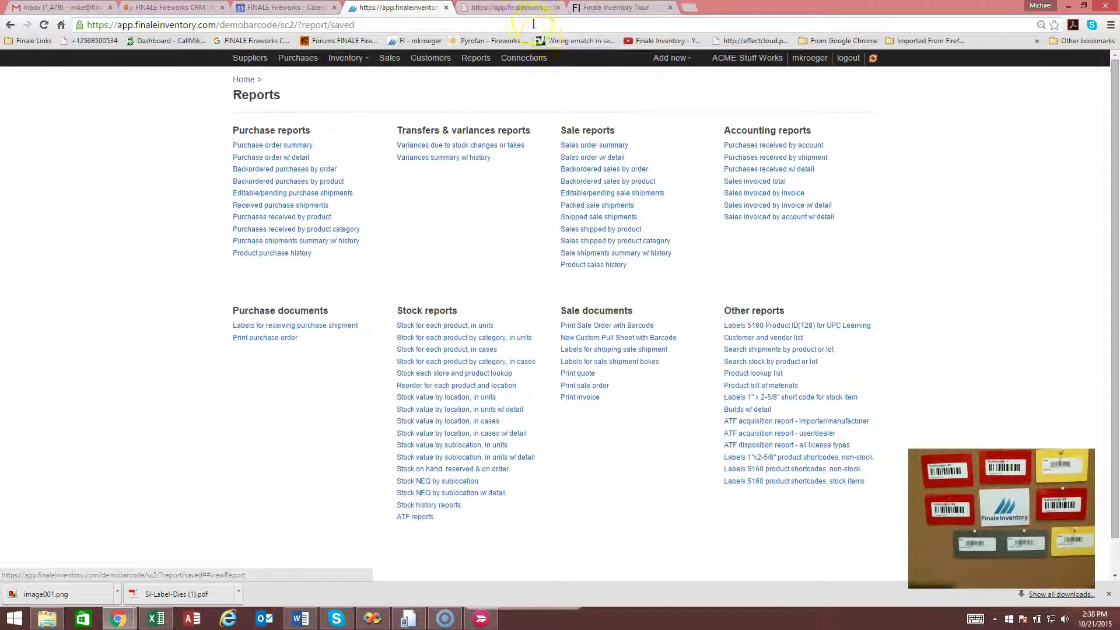
View the generated PDF sheet of eighteen product ID barcode labels, ACHAIR through PID9C.
left_click(522, 9)
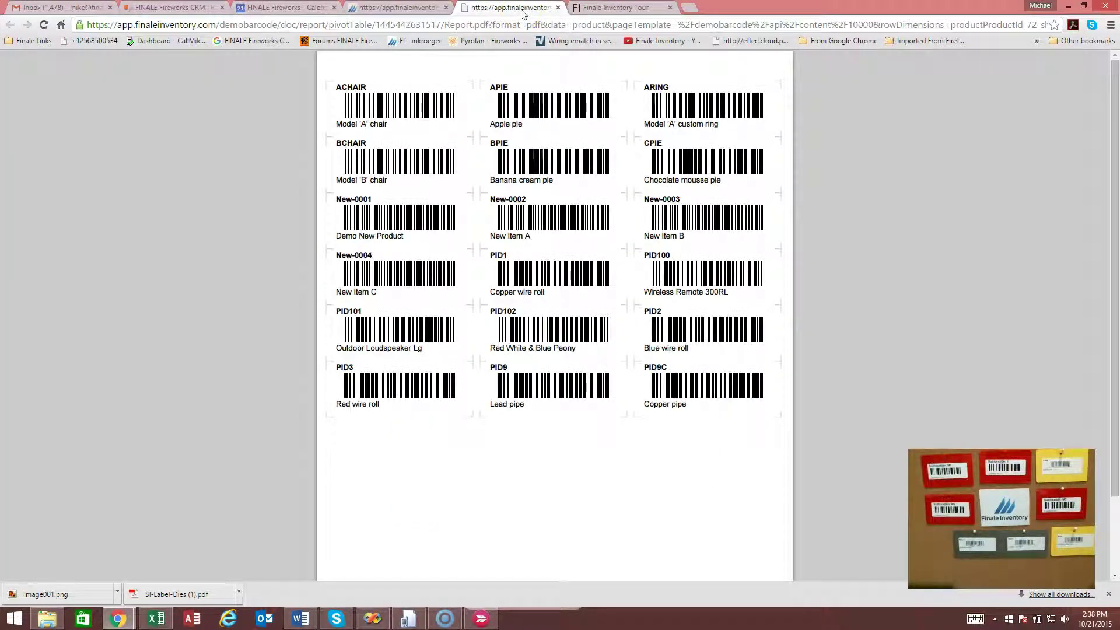